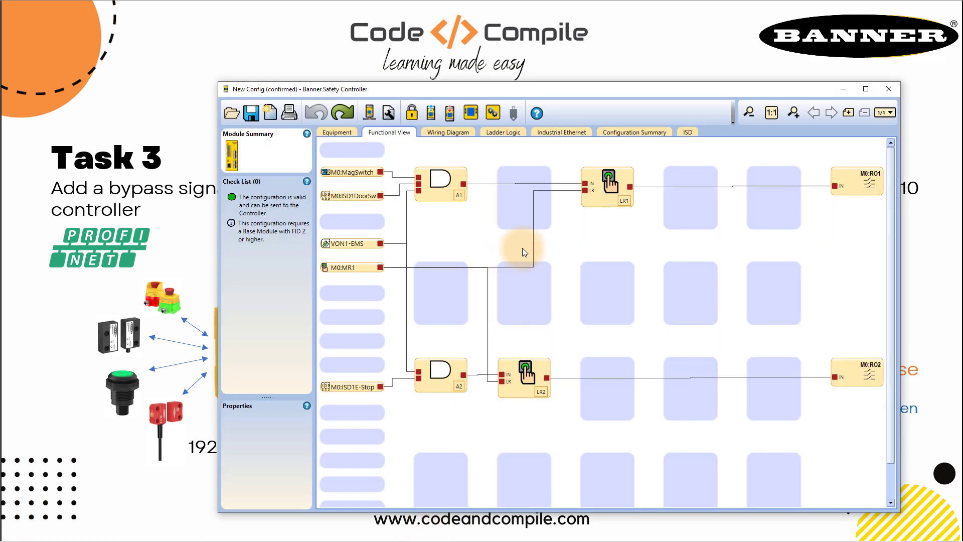
Shift the A1 AND block one column right toward LR1 and open the Function Blocks list
click(359, 173)
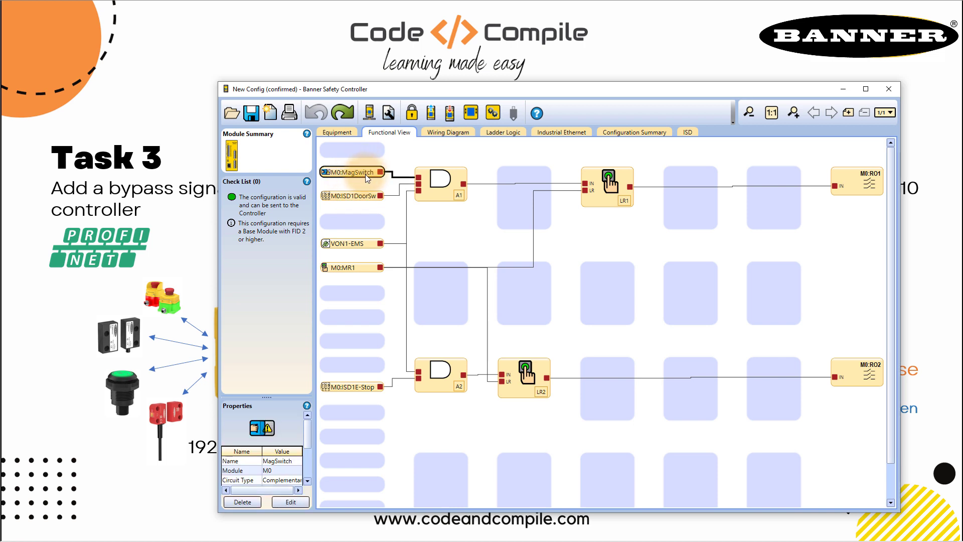
click(439, 194)
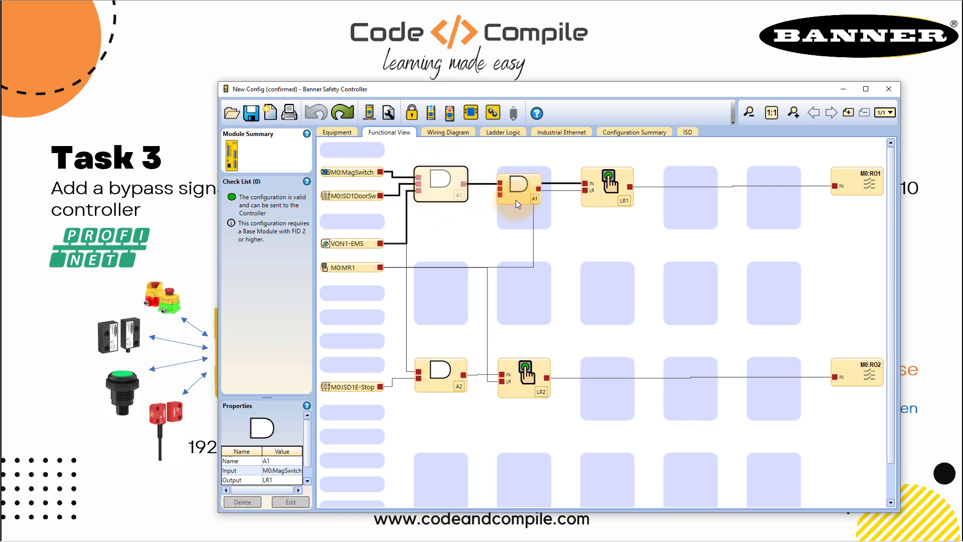
drag(515, 199, 516, 201)
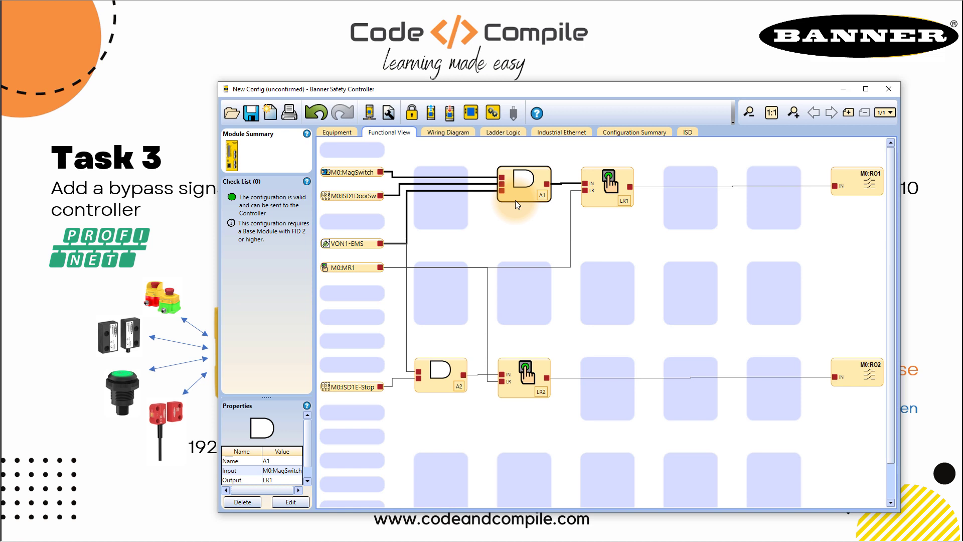
click(445, 218)
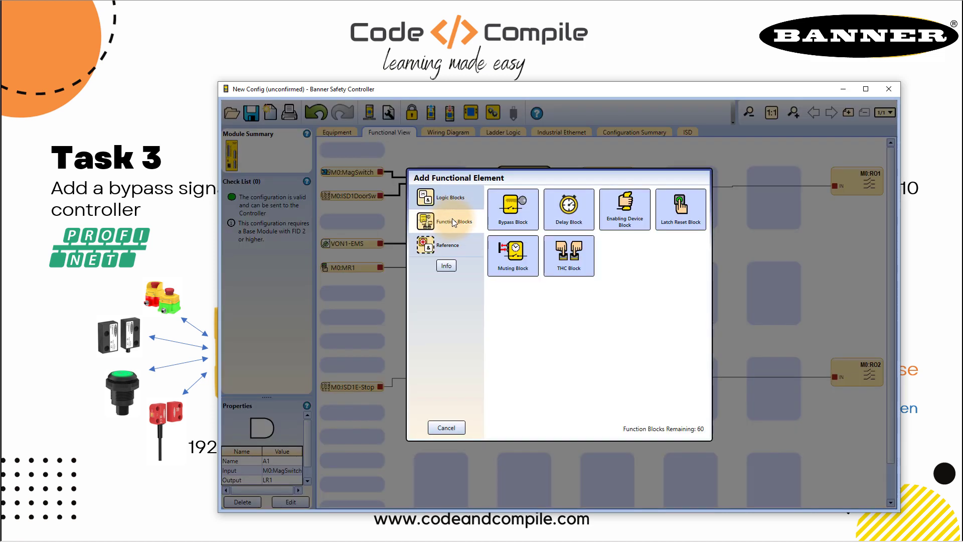
Place a Bypass Block named B1 with Bypass Time Limit set to 1 min
click(512, 225)
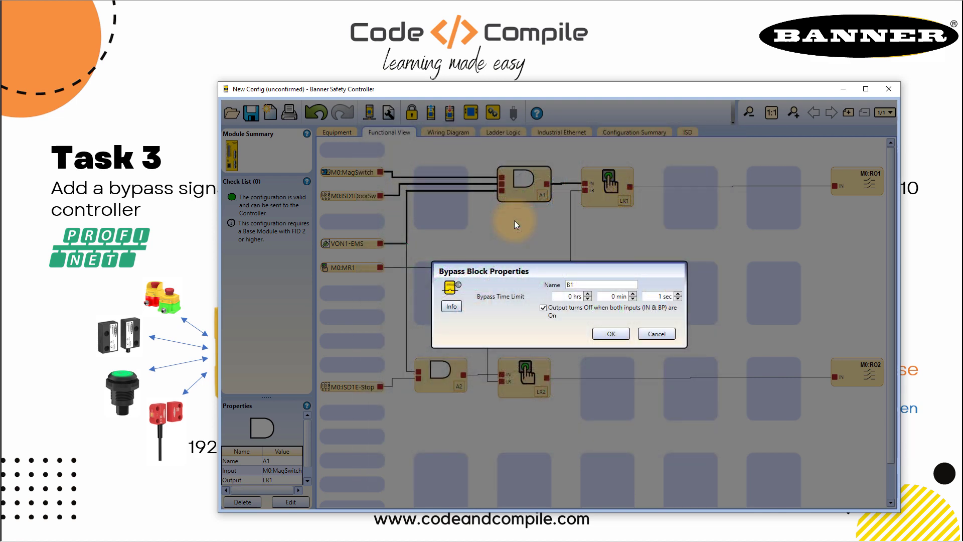
click(567, 284)
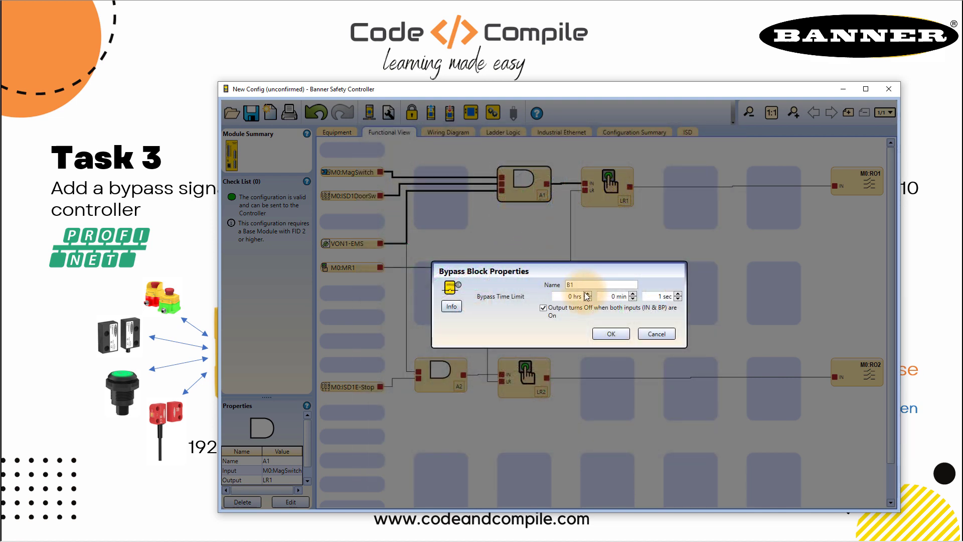
click(634, 294)
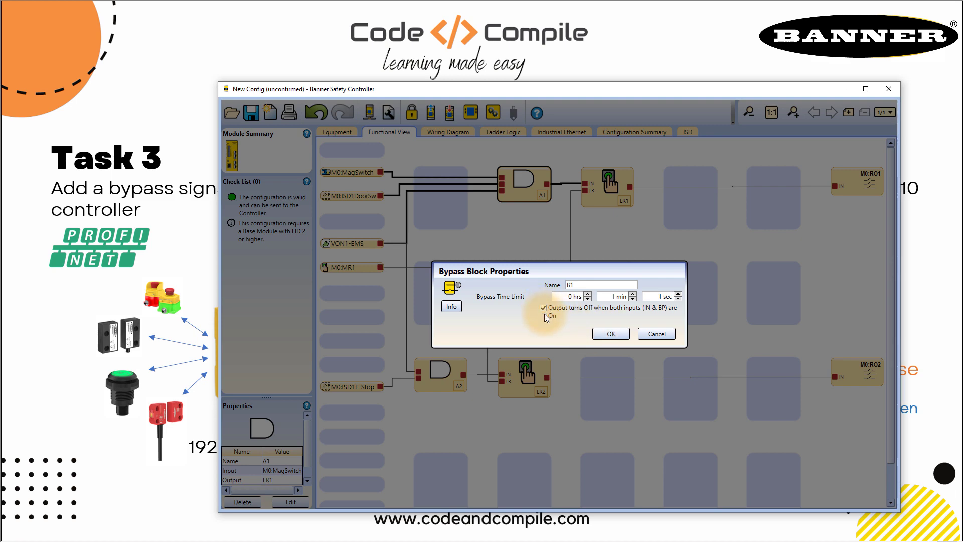
click(611, 334)
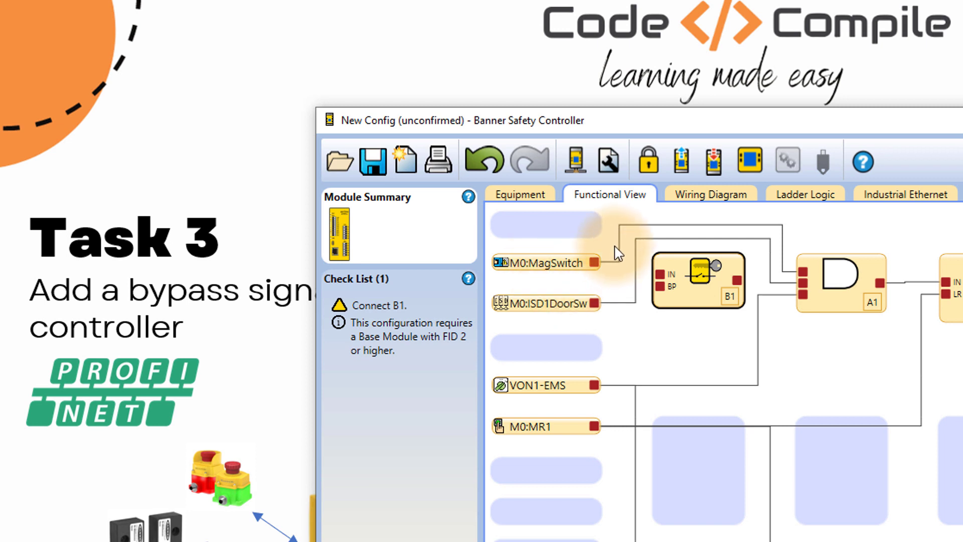
Replace the MagSwitch–A1 wire with a wire from MagSwitch into B1's IN input
drag(571, 307, 577, 349)
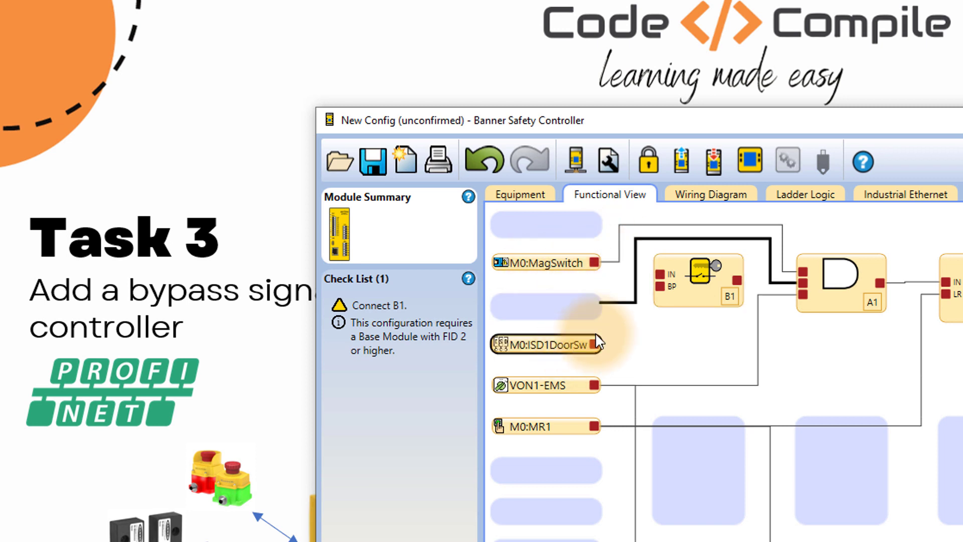
click(636, 232)
key(Delete)
drag(595, 263, 659, 274)
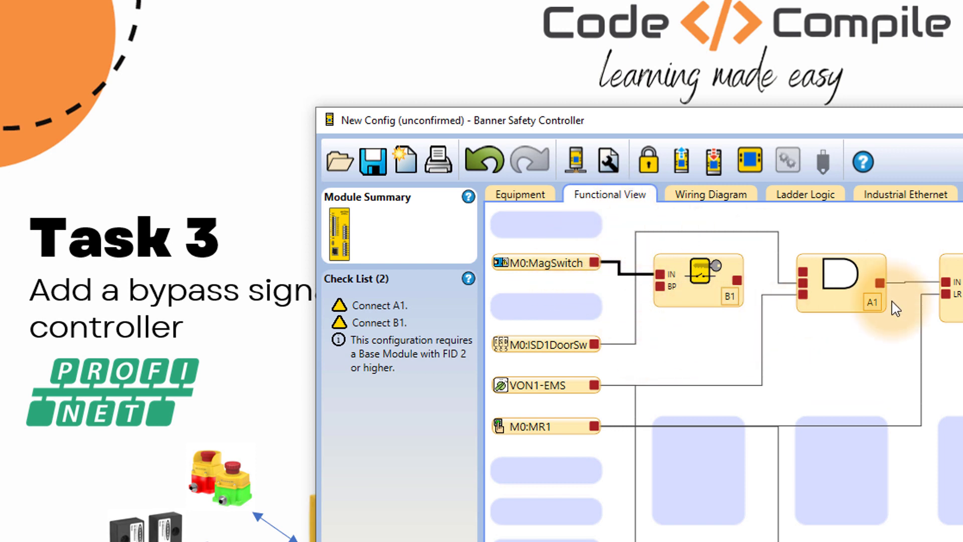
Move A1, LR1 and the MR1, VON1-EMS and ISD1DoorSw inputs lower on the diagram
drag(857, 312, 858, 489)
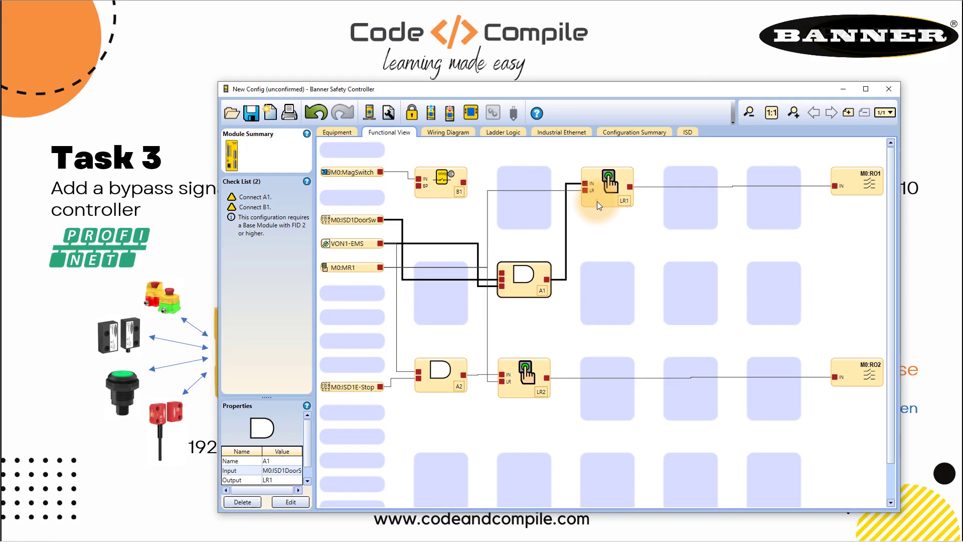
drag(699, 232, 706, 361)
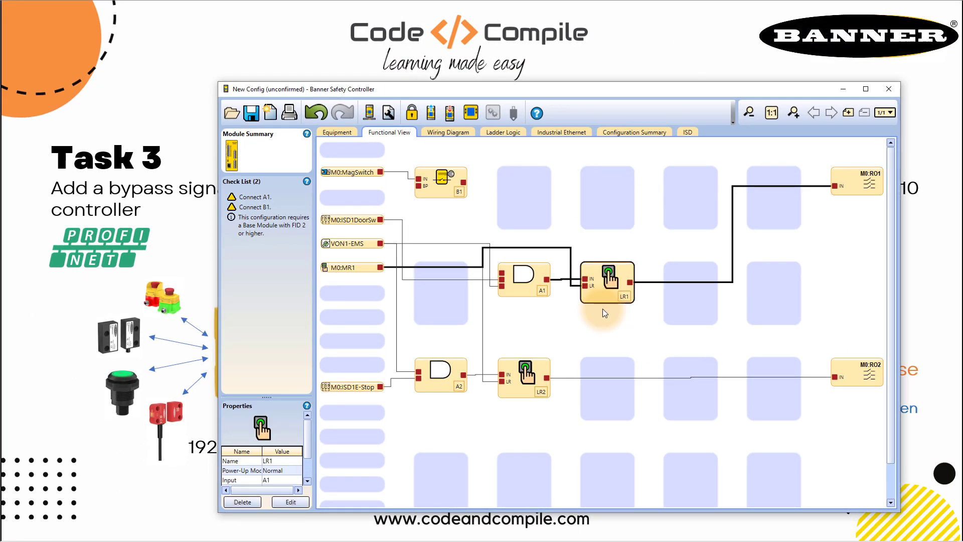
click(853, 185)
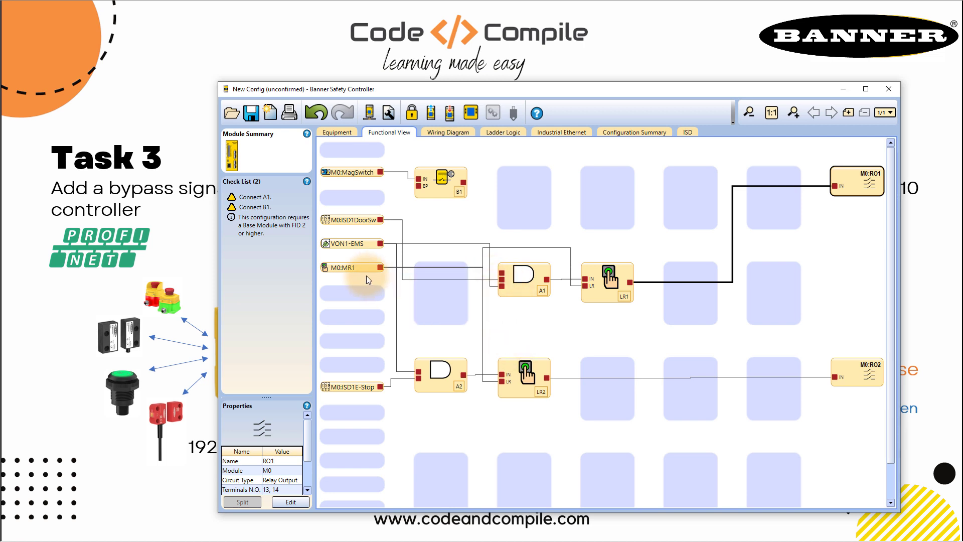
drag(364, 270, 360, 337)
drag(354, 248, 354, 313)
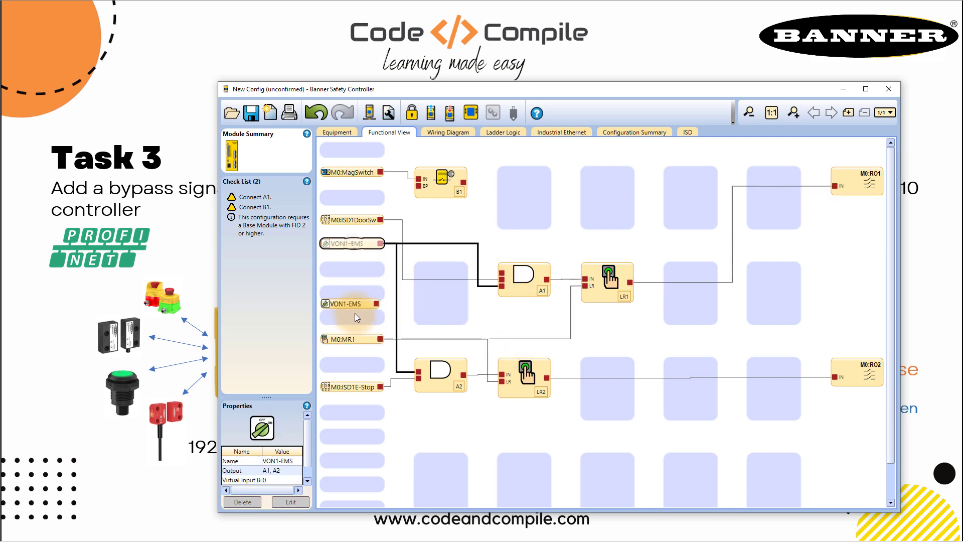
drag(352, 222, 357, 276)
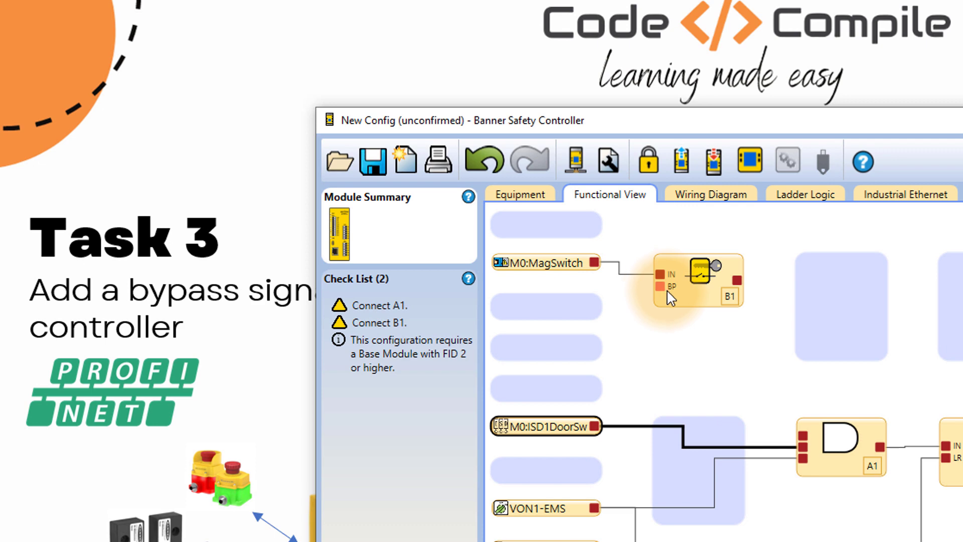
Add Virtual Mute Enable VME1 on bit index 1 and wire it to B1's BP input
click(544, 307)
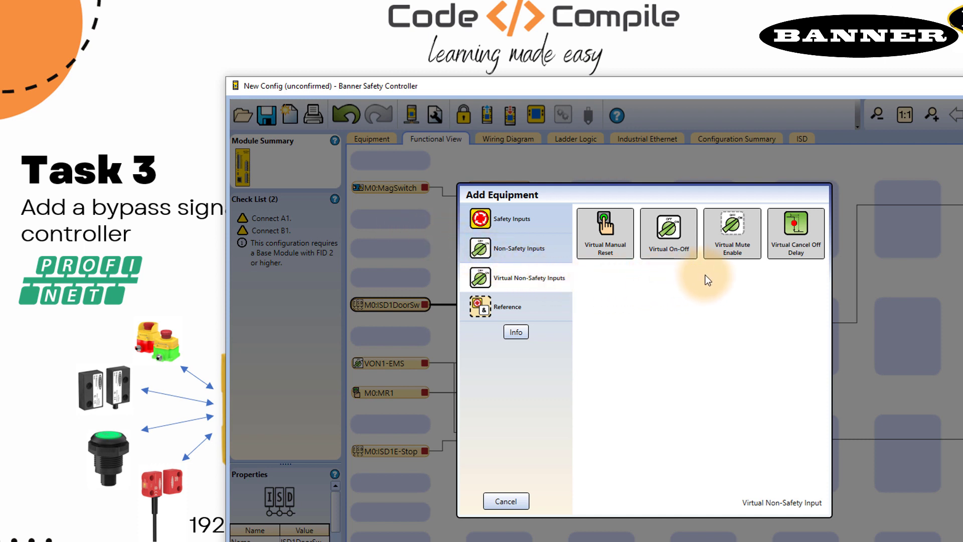
click(731, 252)
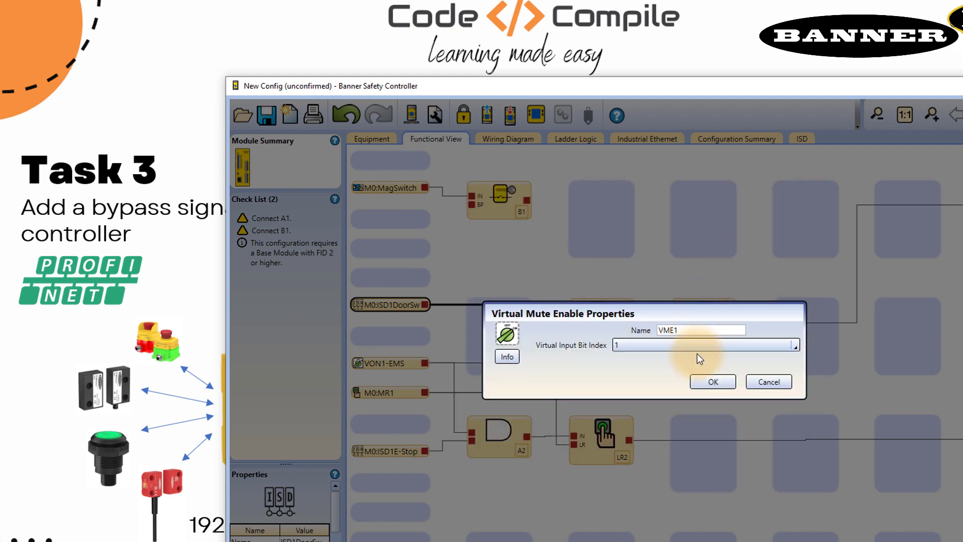
click(680, 346)
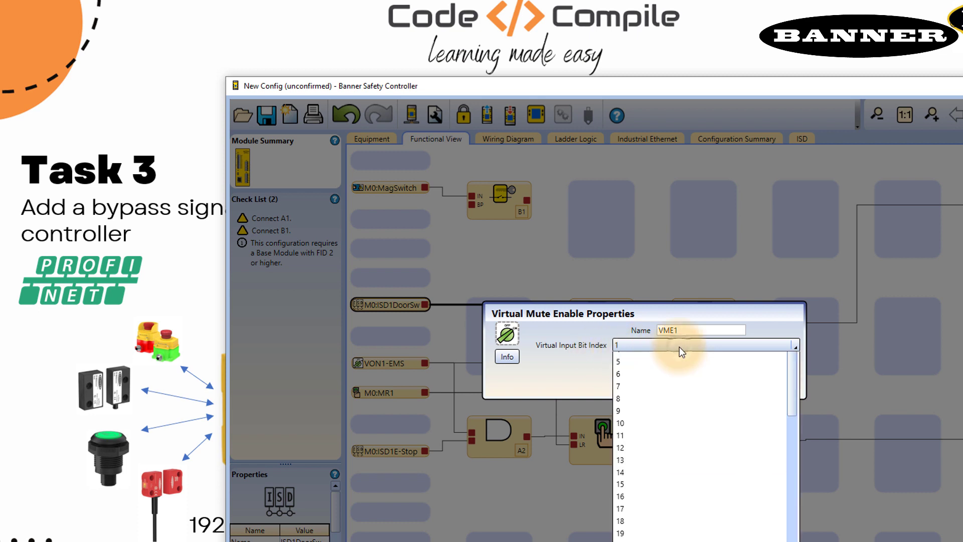
click(625, 361)
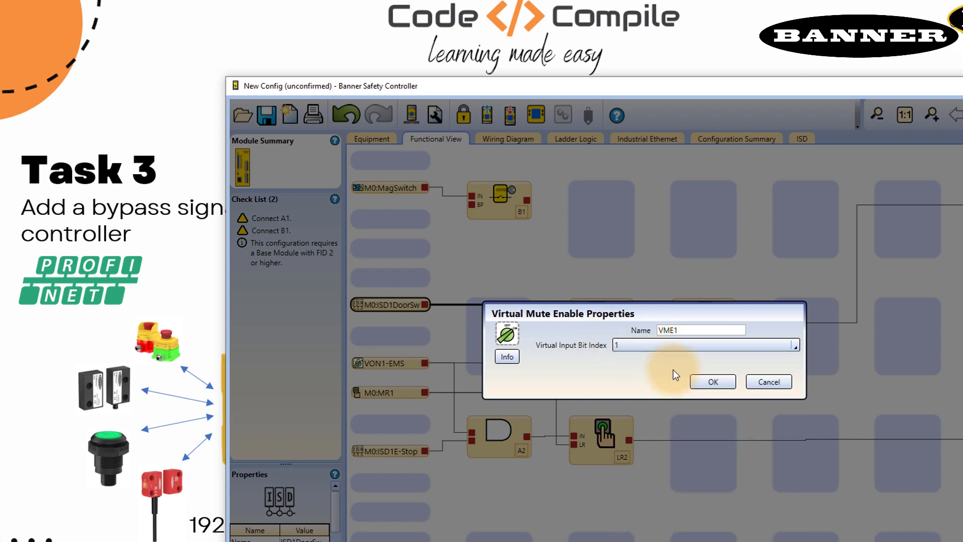
click(652, 378)
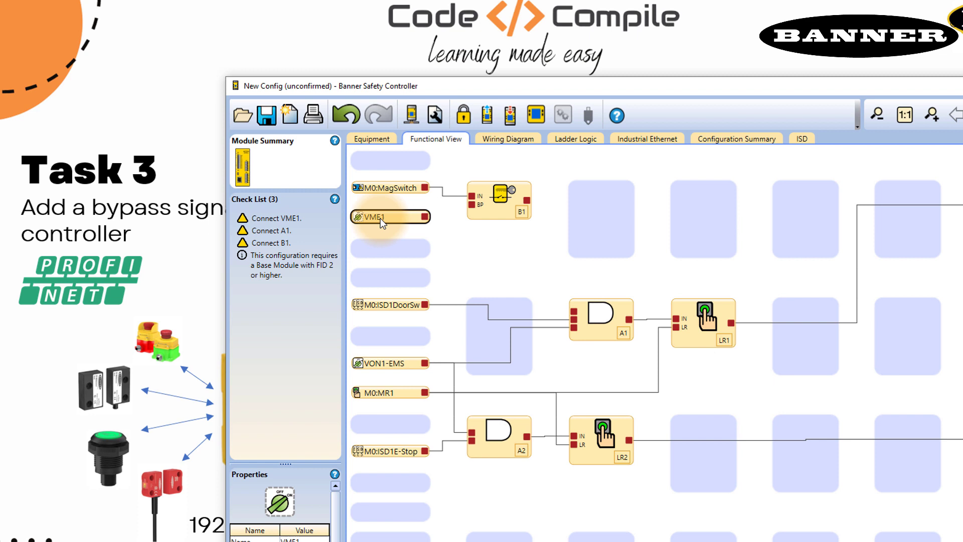
drag(425, 217, 472, 208)
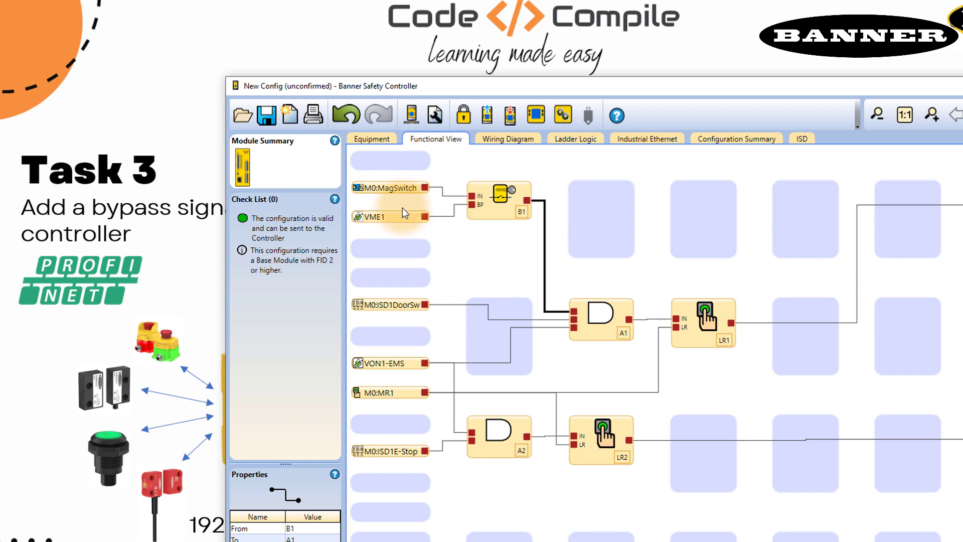
Show the Industrial Ethernet Virtual Non-Safety Inputs map to check VME1 at bit 0:1 of Slot 13
click(646, 140)
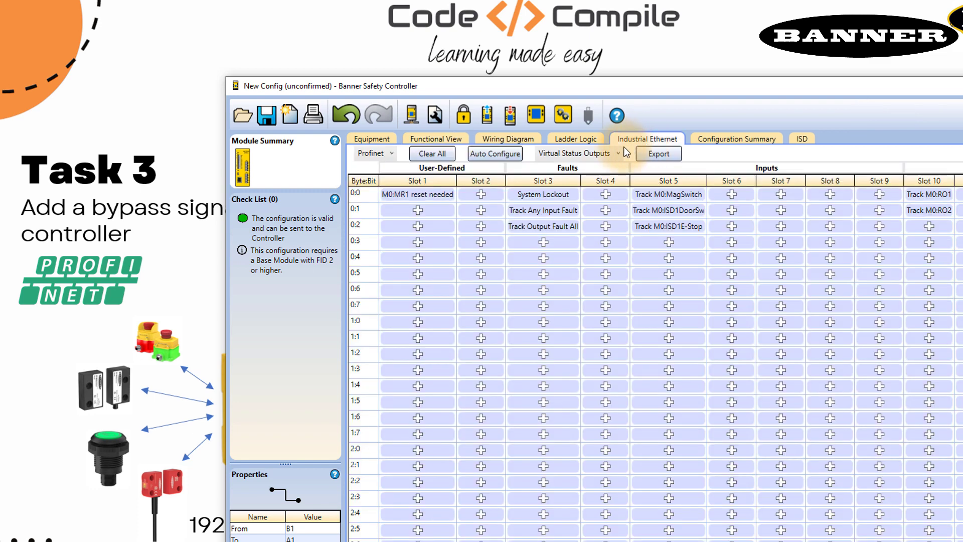
click(604, 153)
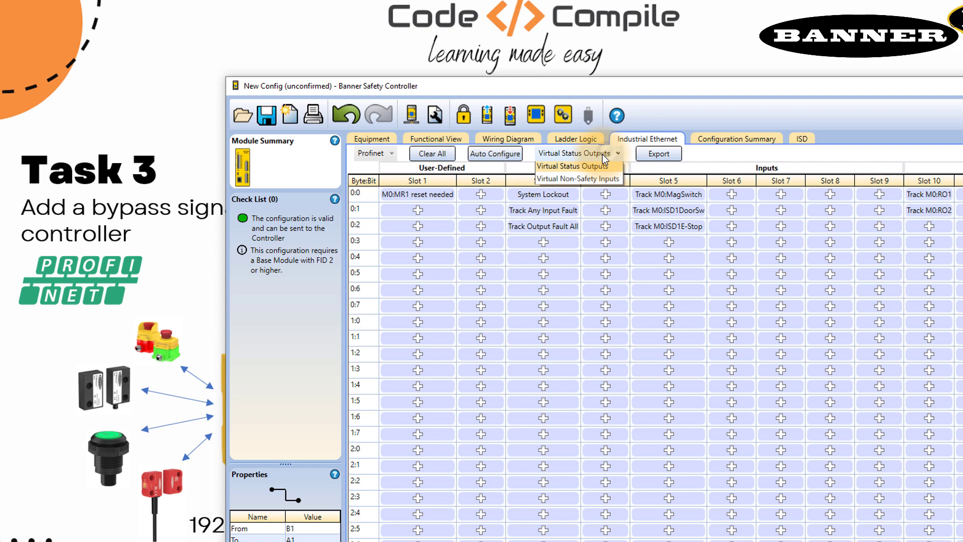
click(563, 180)
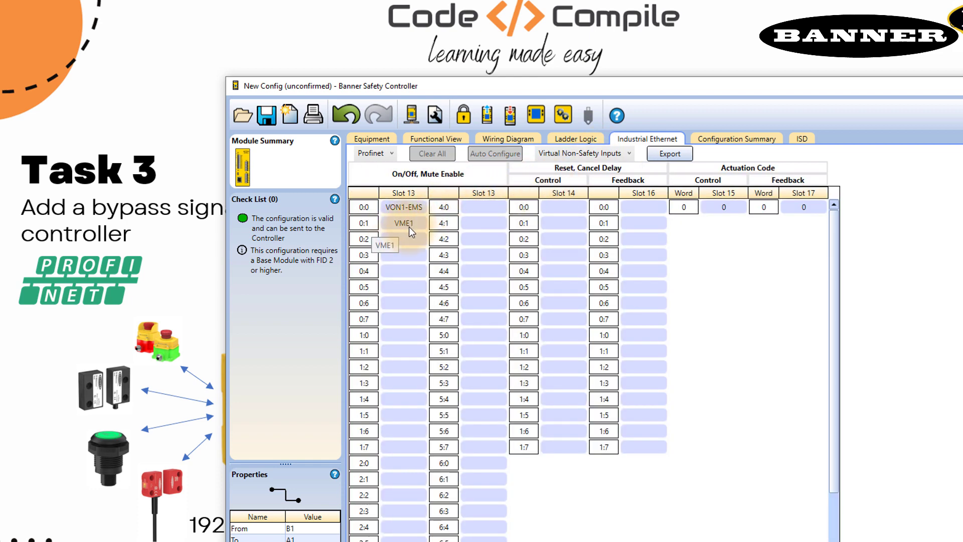
mouse_move(409, 227)
mouse_down()
mouse_move(416, 213)
mouse_move(400, 236)
mouse_move(407, 225)
mouse_up()
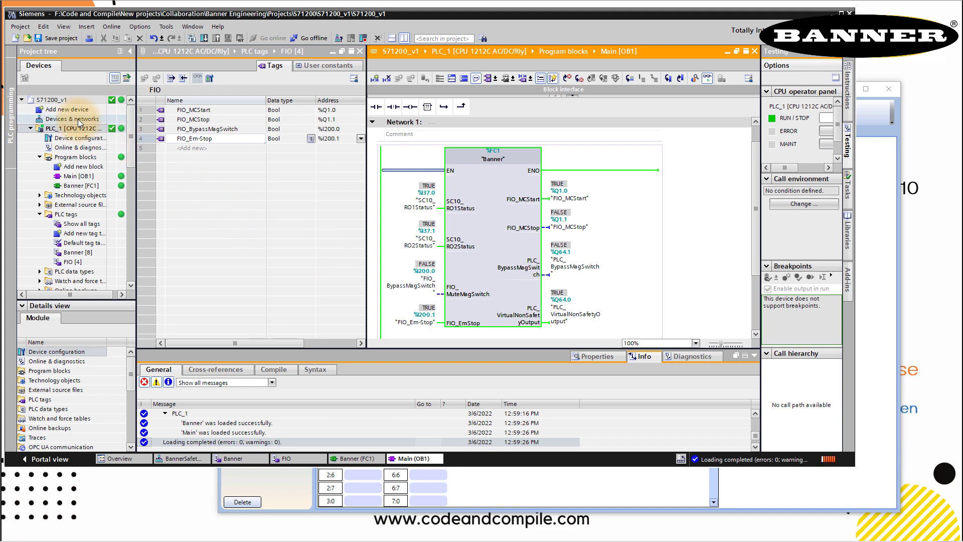
In TIA Portal, open the Banner PLC tag table and select PLC_BypassMagSwitch at %Q64.1
click(176, 460)
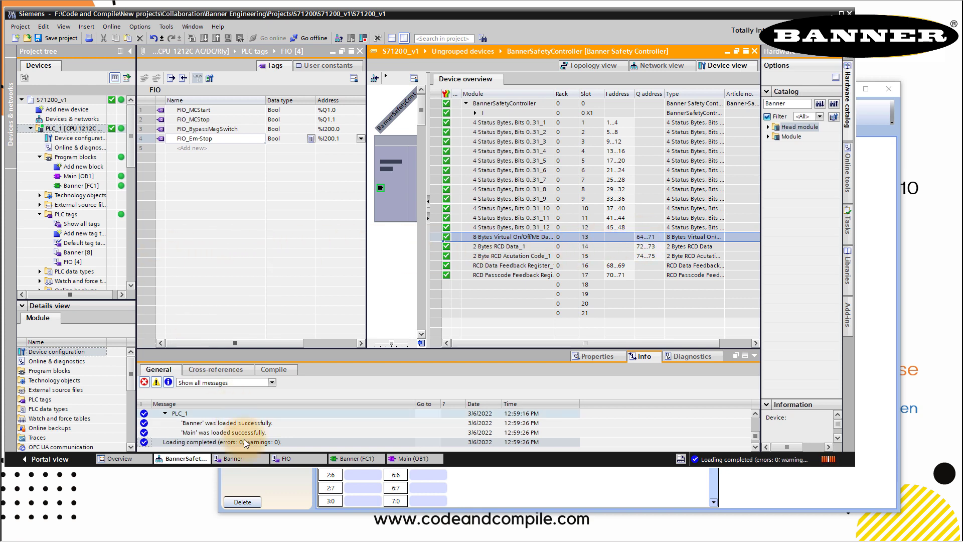
click(242, 462)
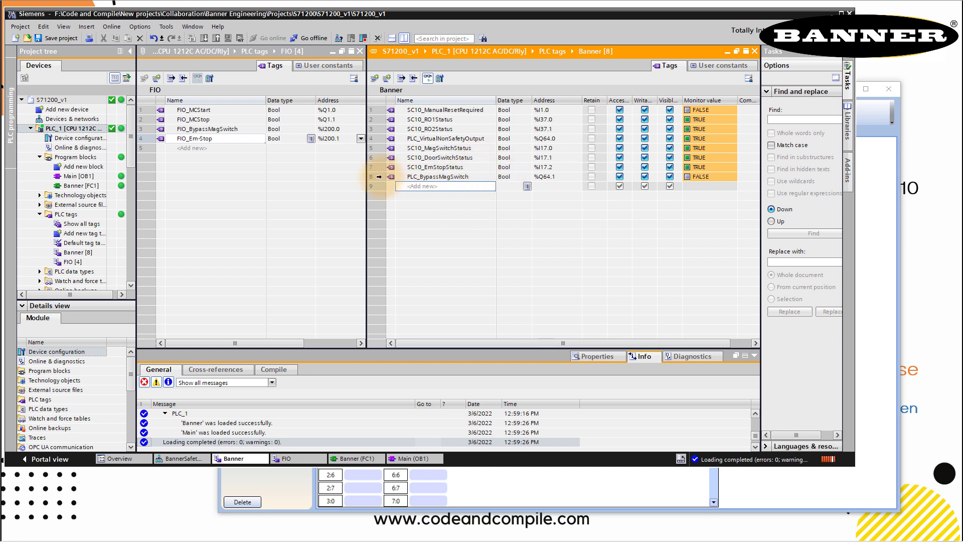
click(548, 176)
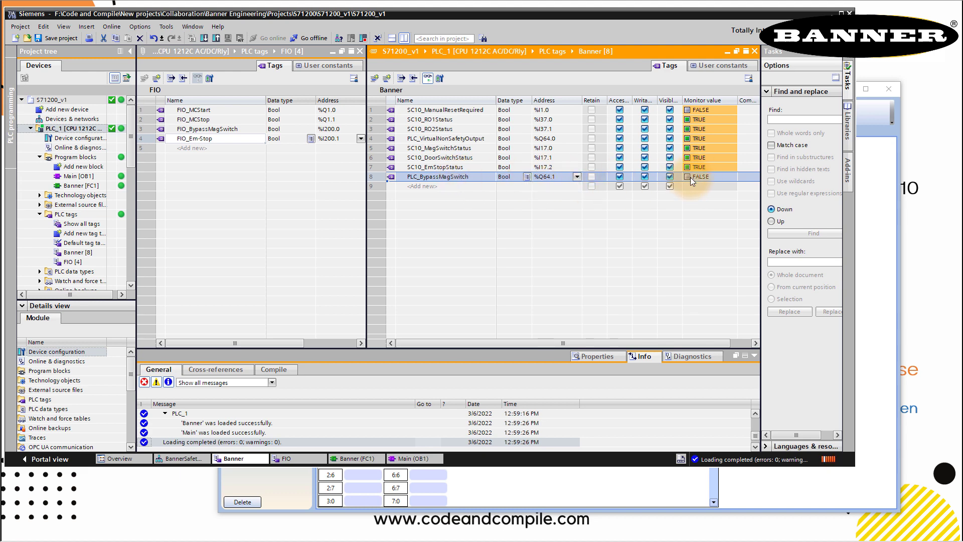
Bring Banner Safety Controller forward and show the Functional View diagram
click(447, 536)
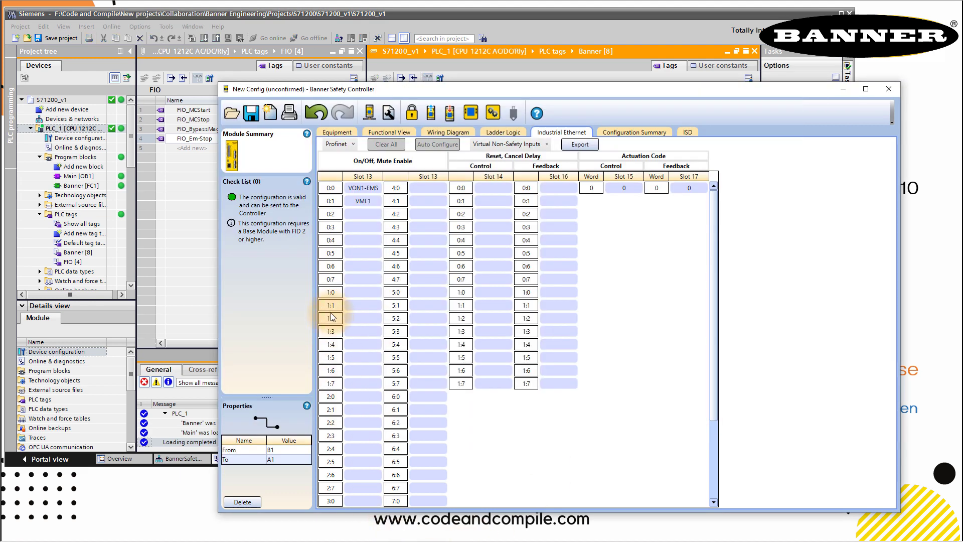
click(383, 131)
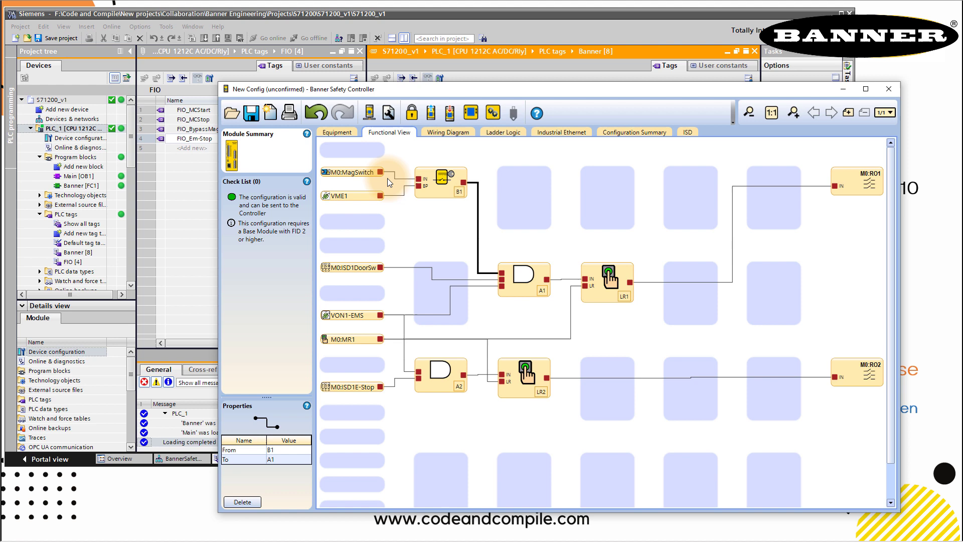
Start Send to Controller and save the configuration over 2-New Config.xsc
click(448, 115)
click(391, 136)
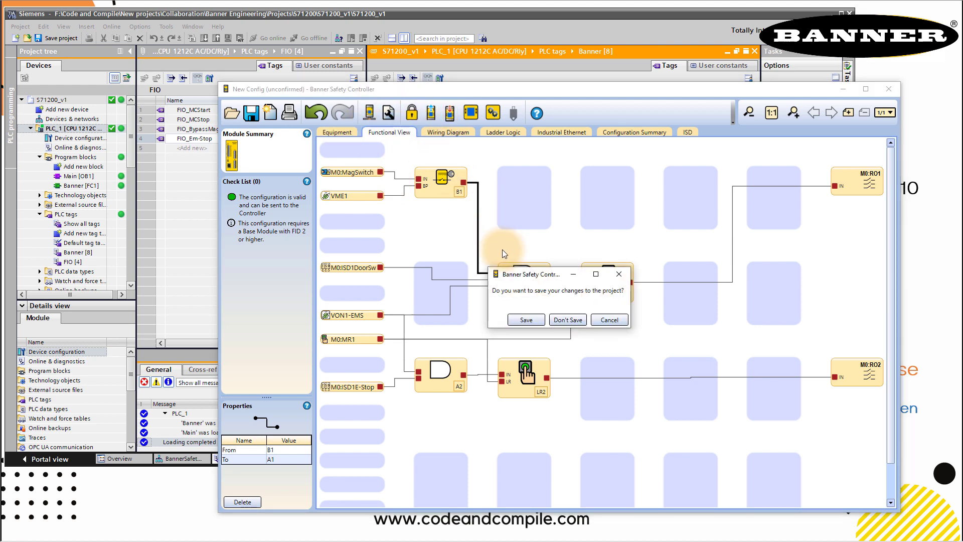
click(526, 320)
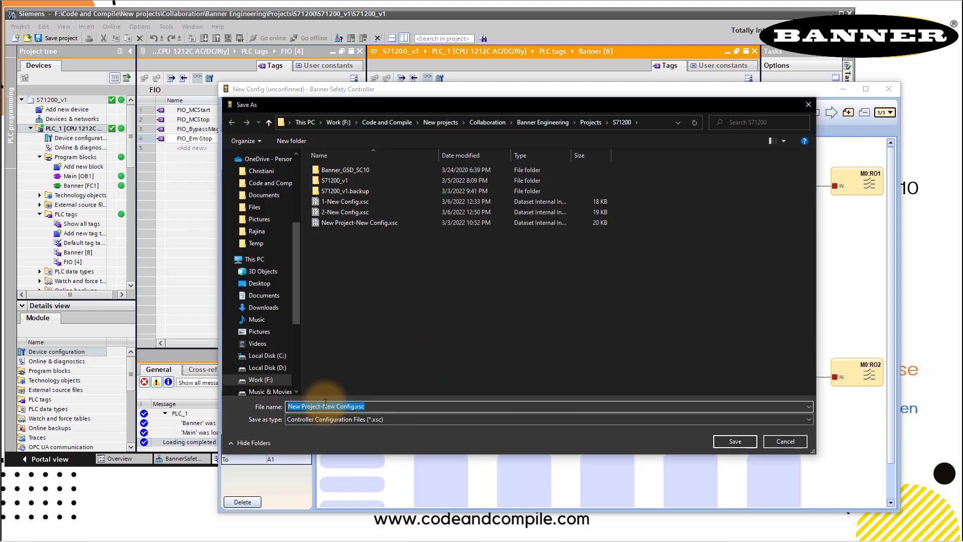
click(342, 213)
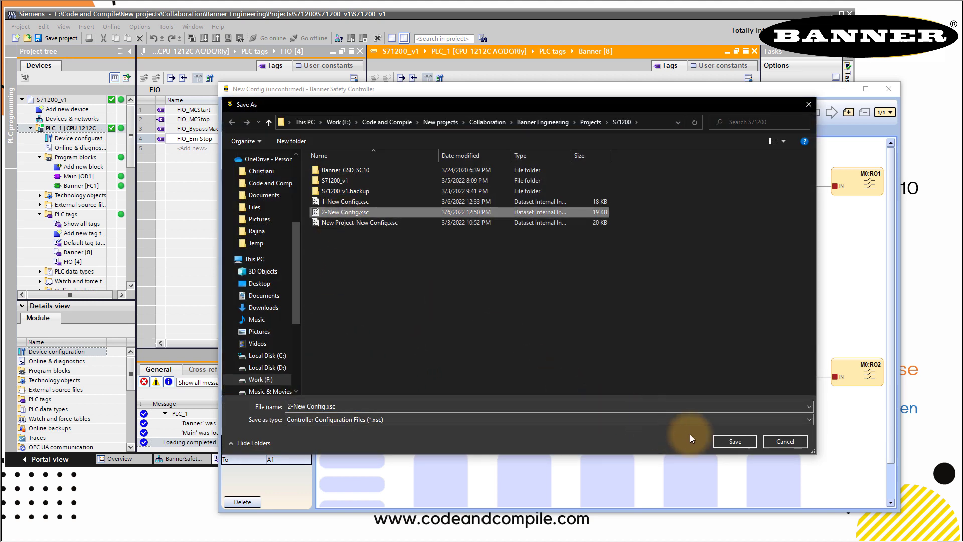
click(723, 442)
click(830, 250)
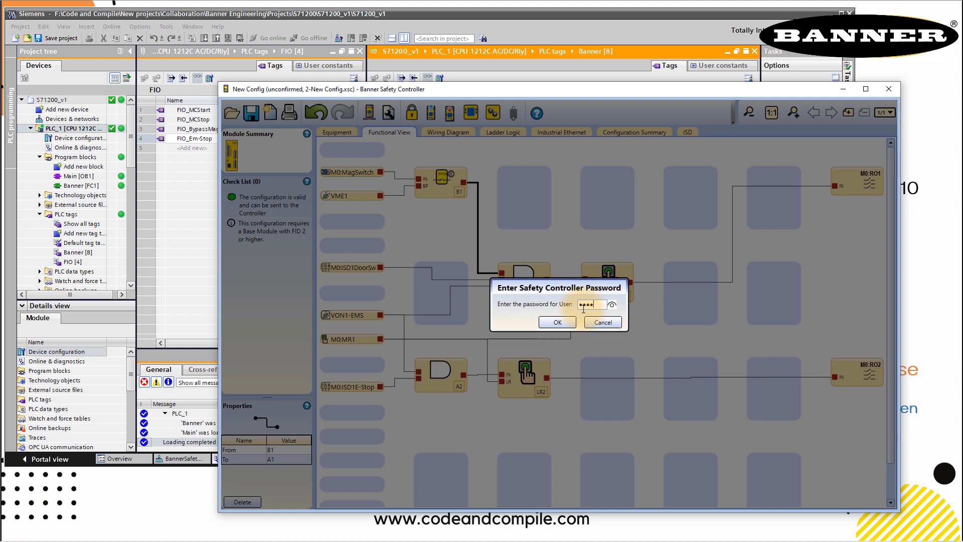
Enter the controller password, confirm the configuration report, and finish the write keeping the current password
click(561, 321)
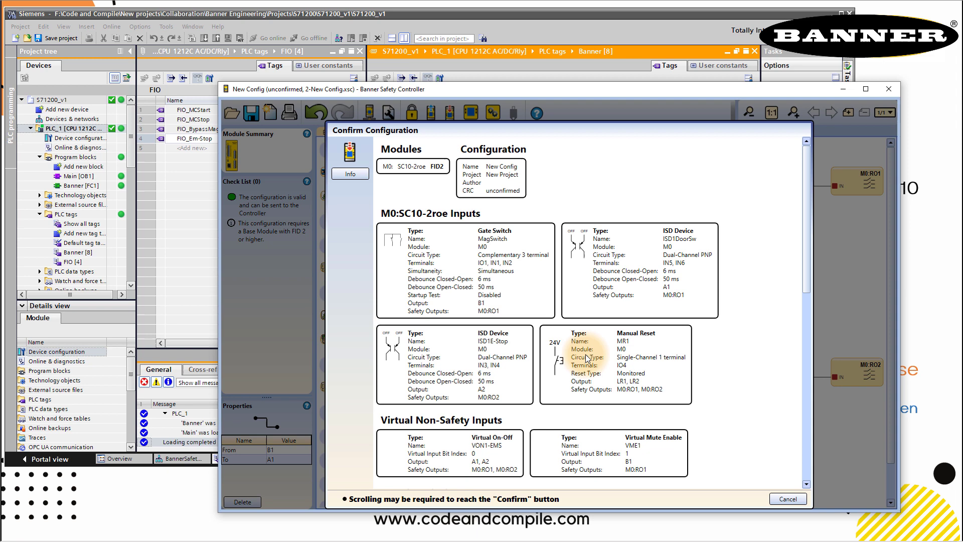
scroll(717, 419, down, 10)
click(778, 478)
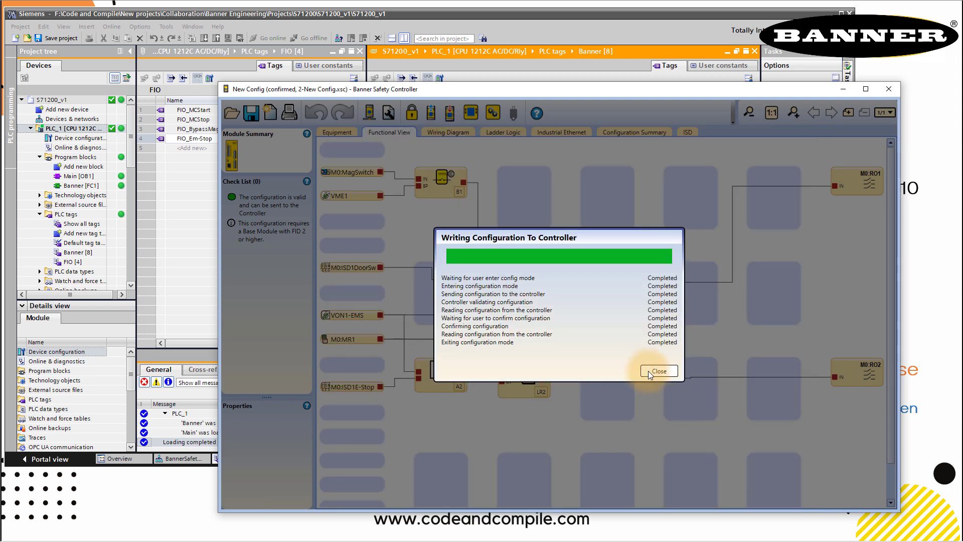
click(648, 371)
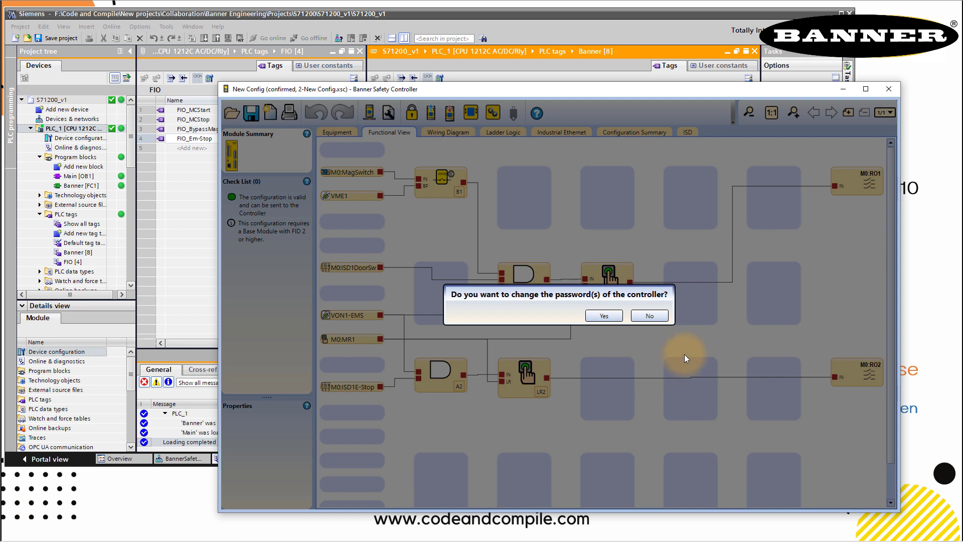
click(651, 316)
click(636, 320)
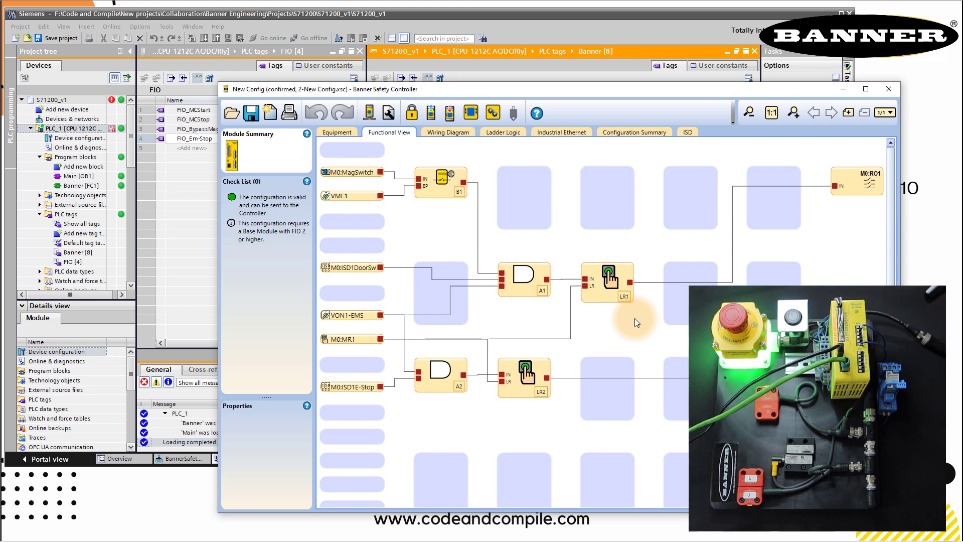
Turn on Live Mode, dismiss the communication failure, then run the Factory IO simulation
click(470, 113)
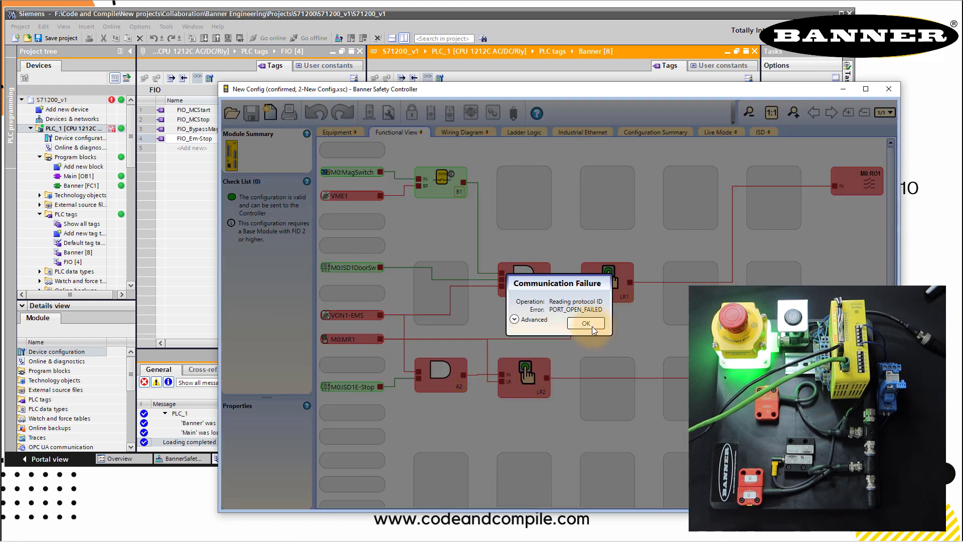
click(592, 326)
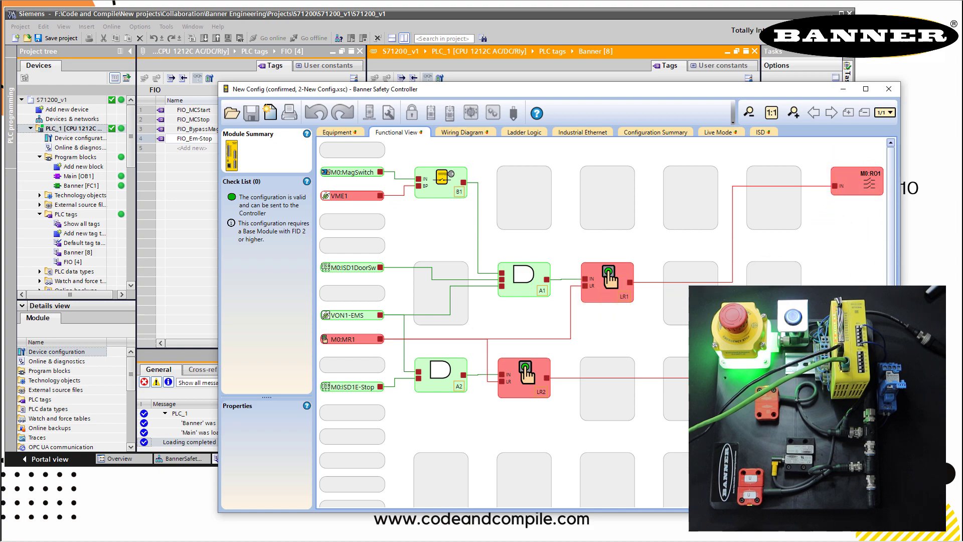
key(alt+Tab)
click(563, 41)
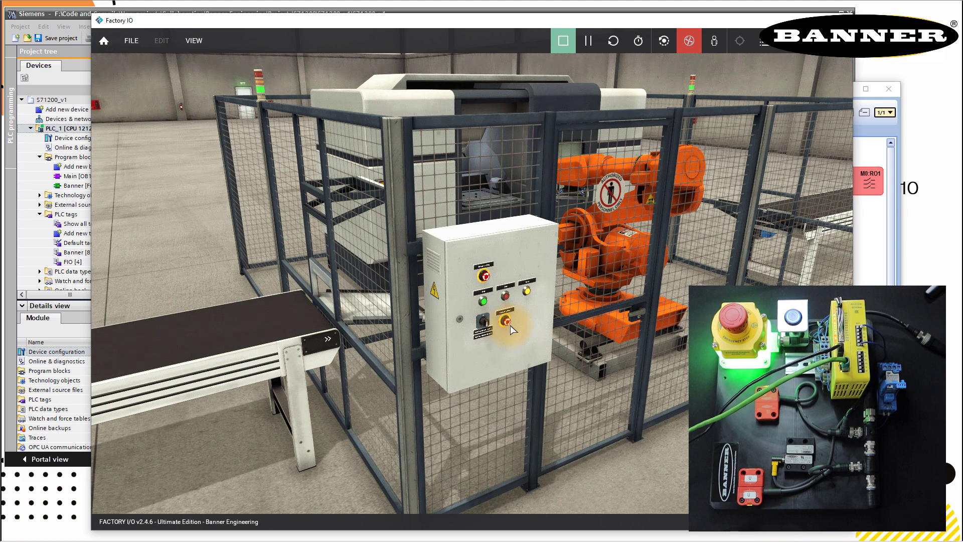
Zoom in on Factory IO's control box and narrow its window to reveal the Banner live diagram
key(alt+Tab)
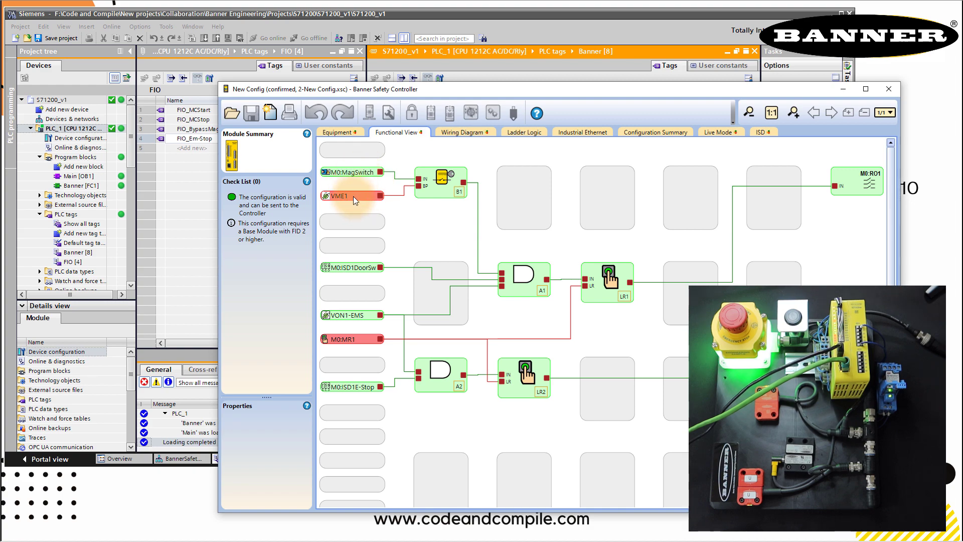
key(alt+Tab)
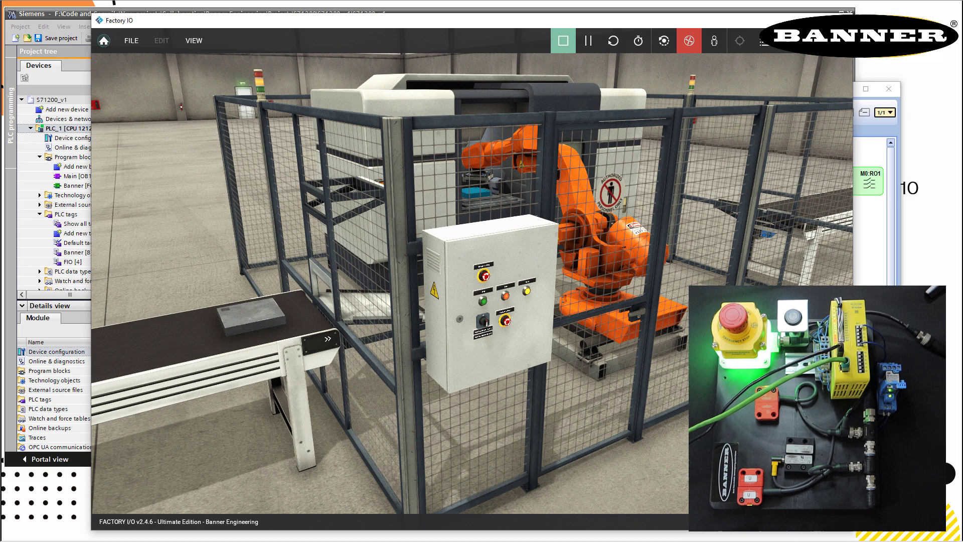
scroll(520, 363, up, 3)
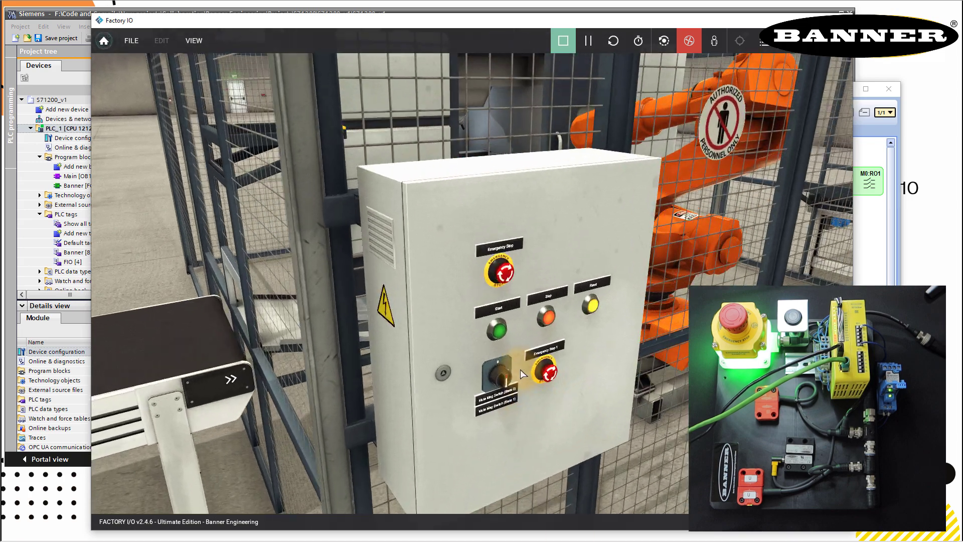
scroll(520, 370, up, 3)
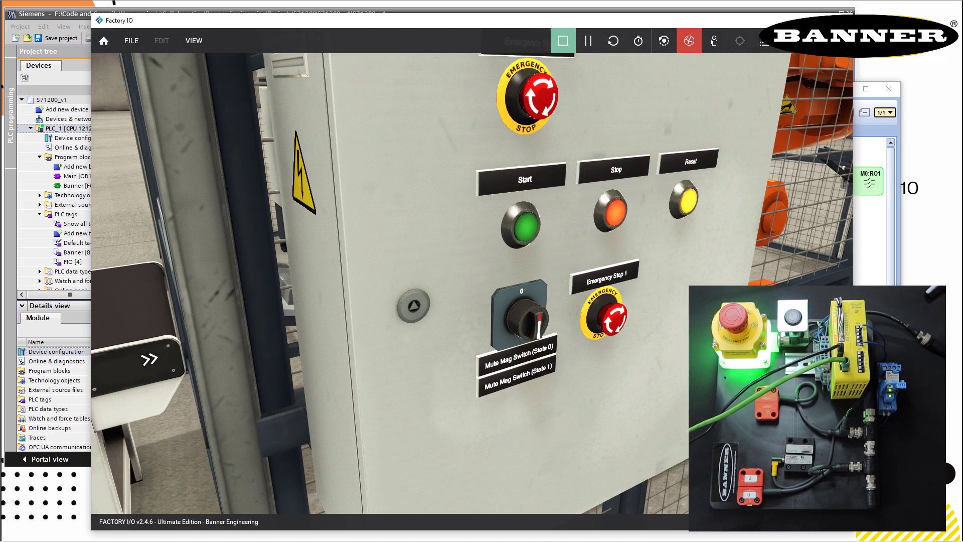
drag(853, 314, 327, 305)
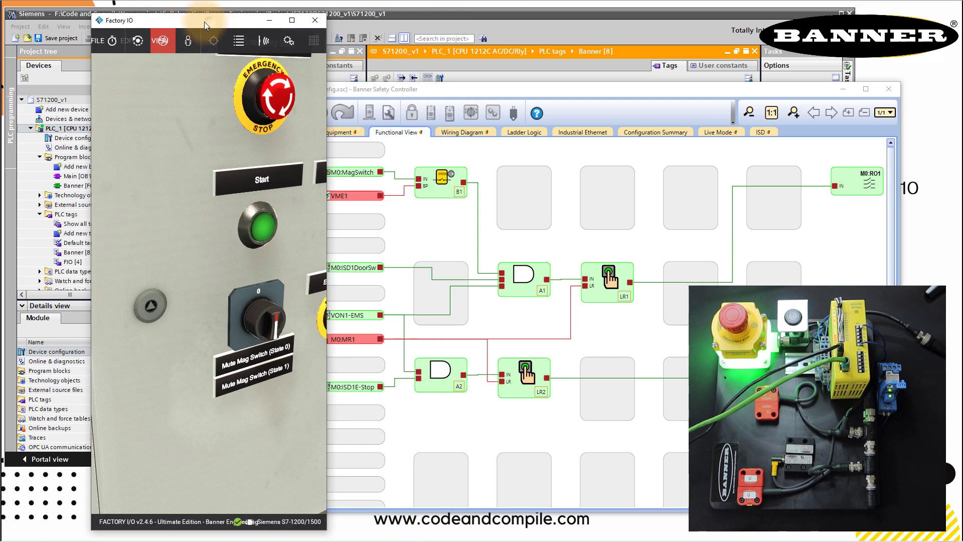
Flip the Factory IO Mute Mag Switch to state 1 so VME1 bypasses the open MagSwitch
drag(204, 22, 137, 25)
drag(127, 242, 141, 286)
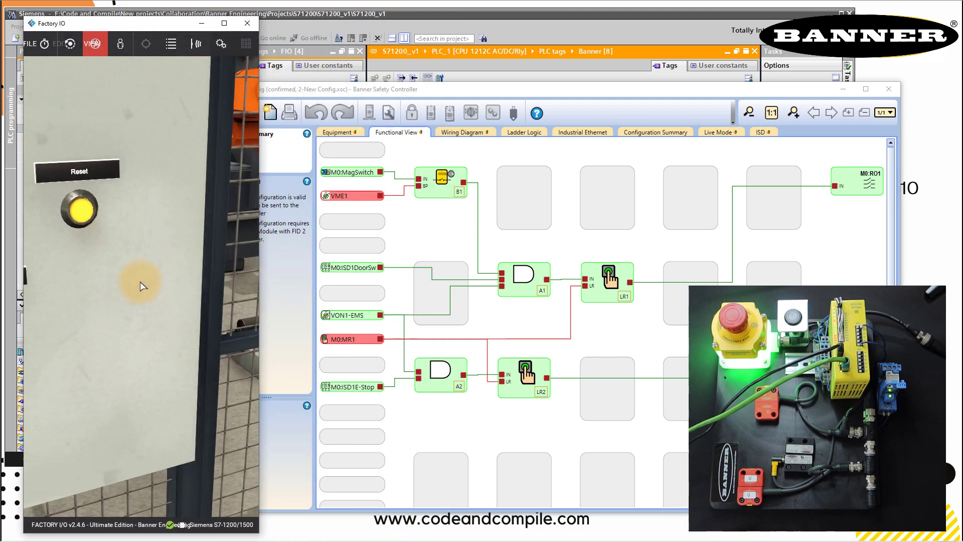
scroll(141, 284, down, 5)
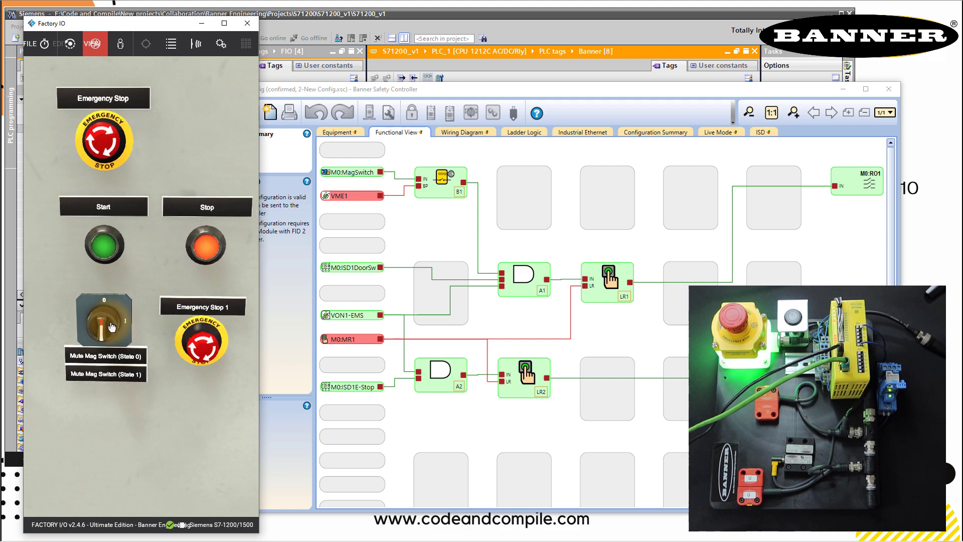
click(112, 328)
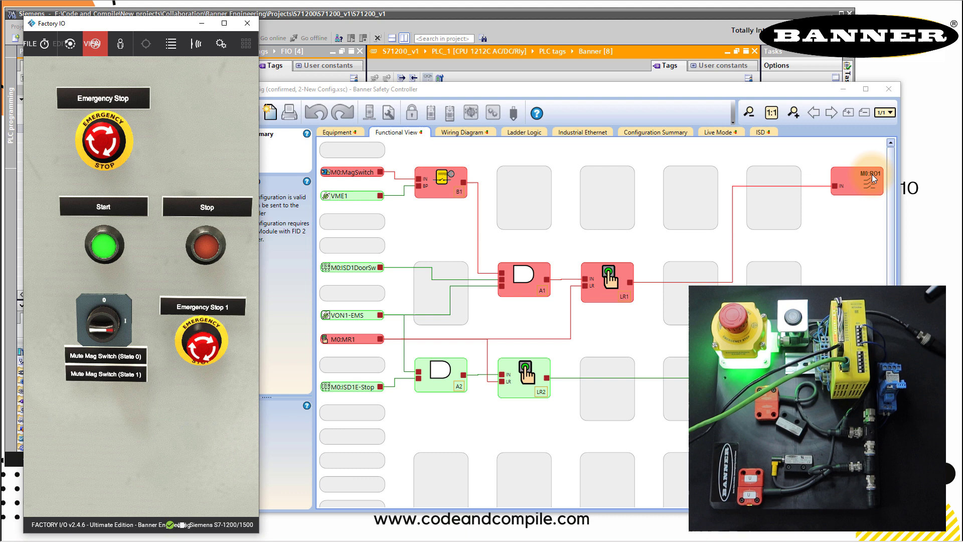
click(98, 319)
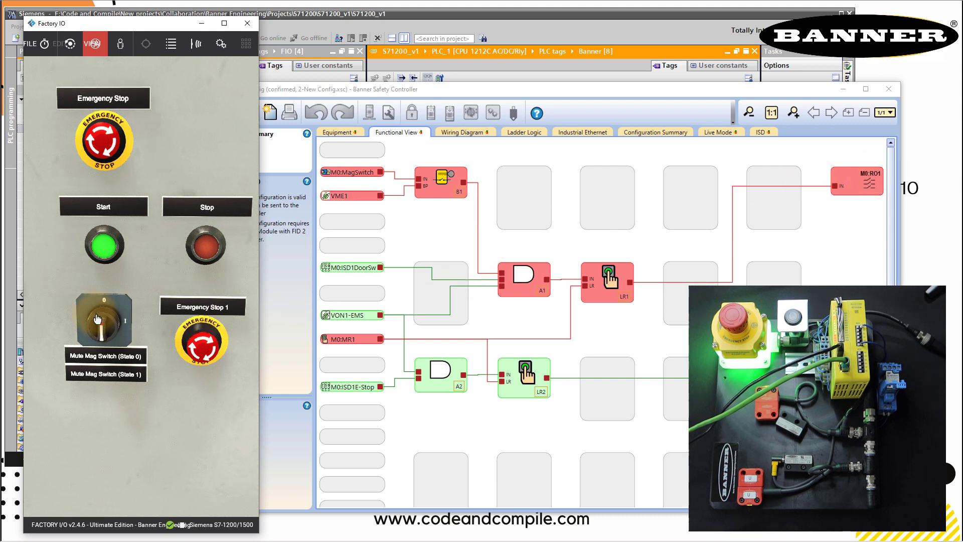
click(120, 326)
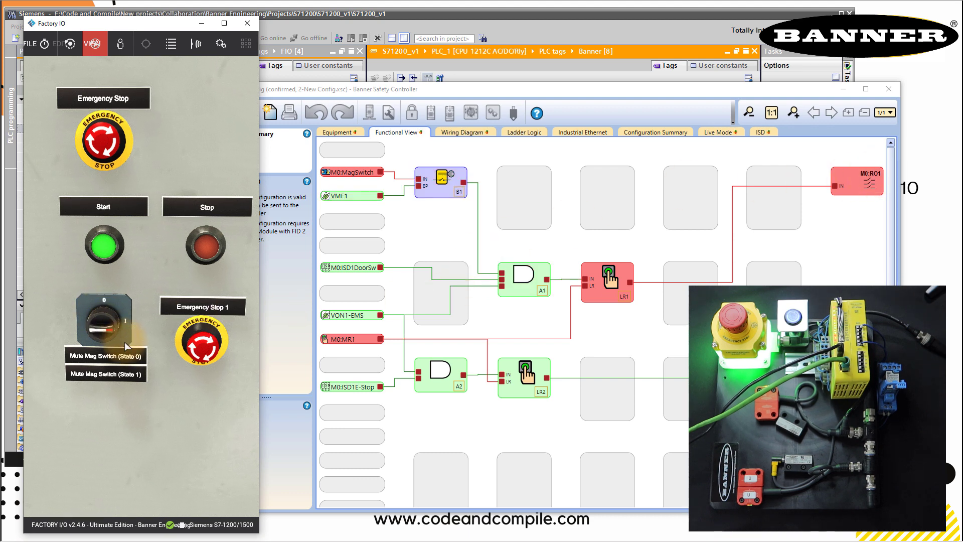
Bring the Factory IO window showing the robot cell back to the front
click(440, 190)
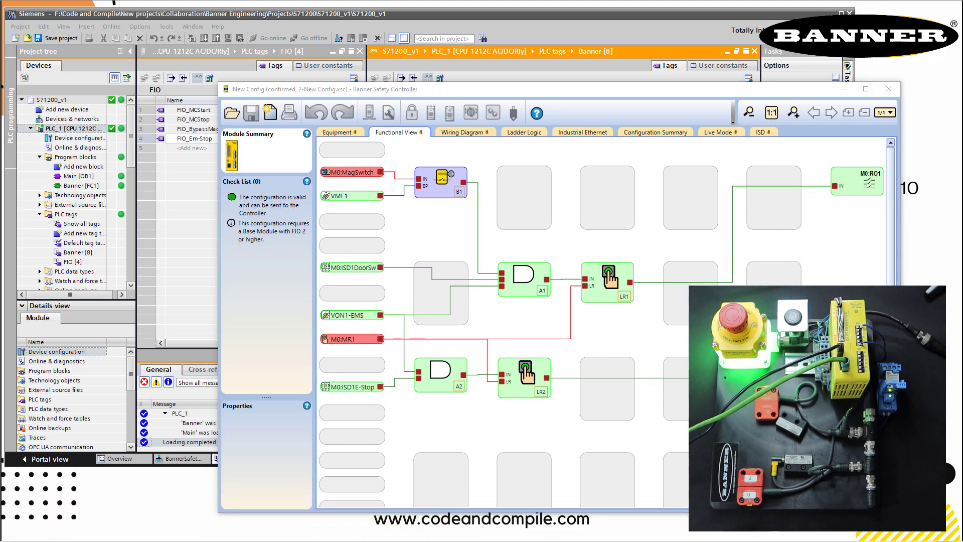
click(174, 215)
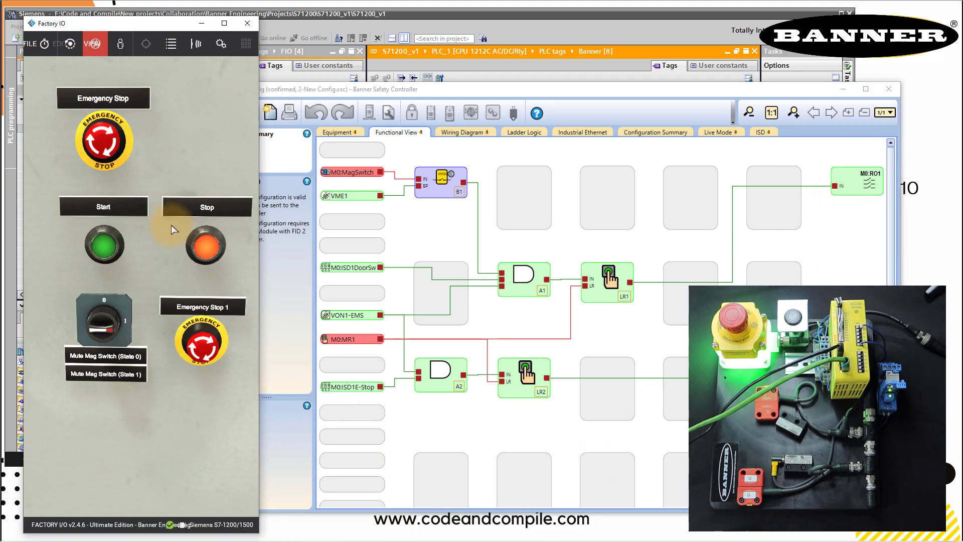
scroll(171, 225, down, 5)
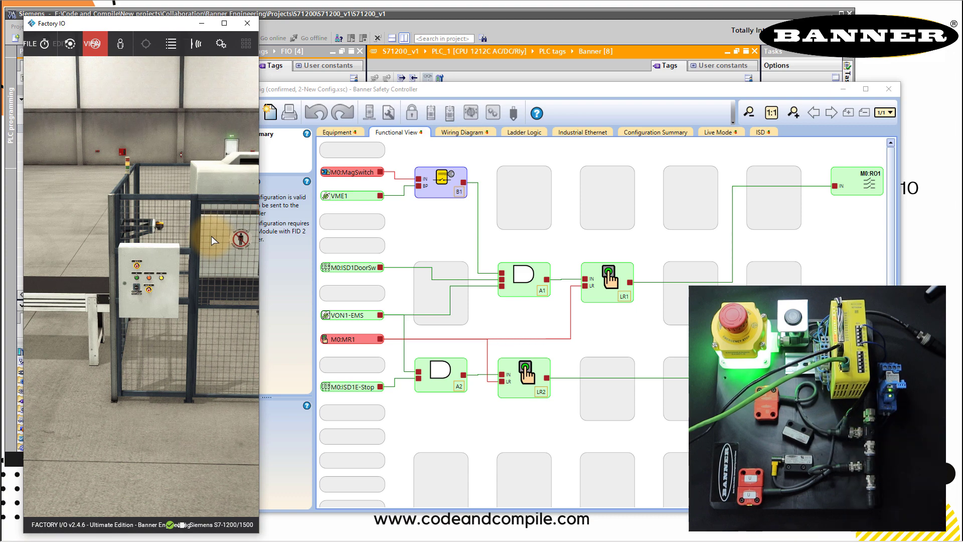
Return the Mute Mag Switch on the control panel to state 0, turning VME1 off
drag(211, 236, 140, 281)
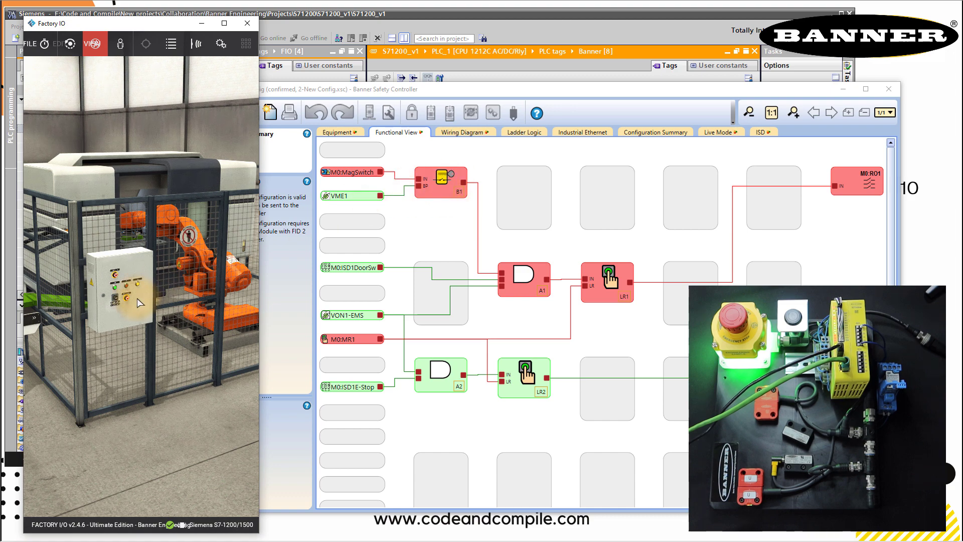
scroll(126, 336, up, 8)
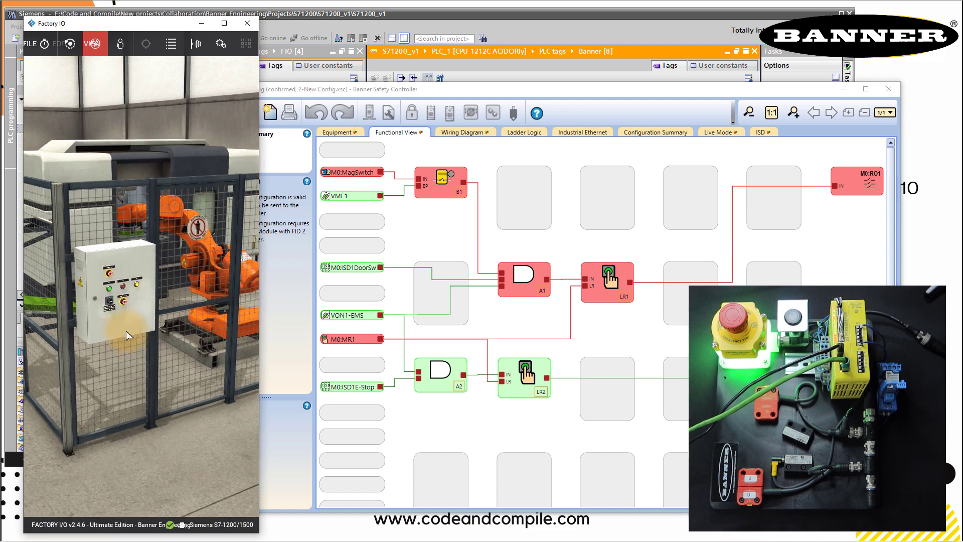
scroll(133, 358, up, 3)
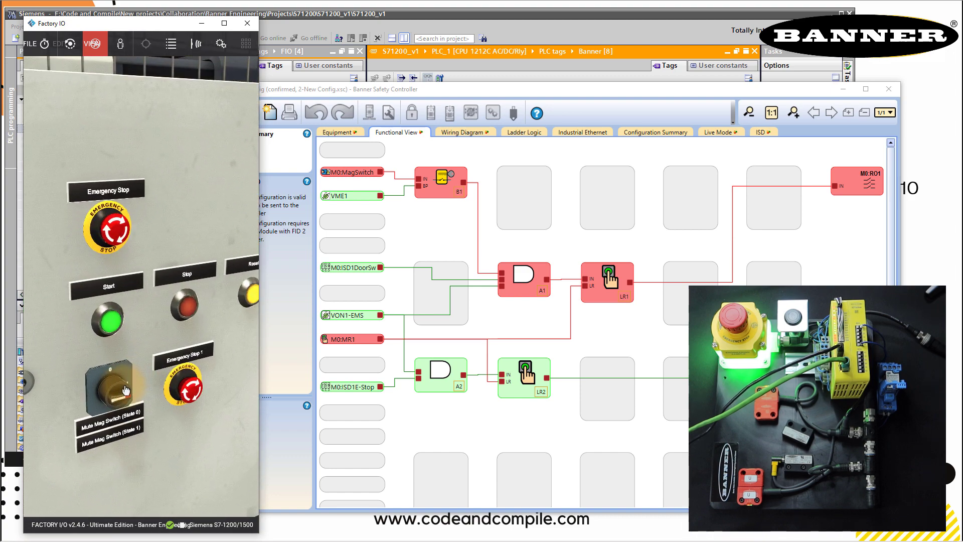
click(108, 388)
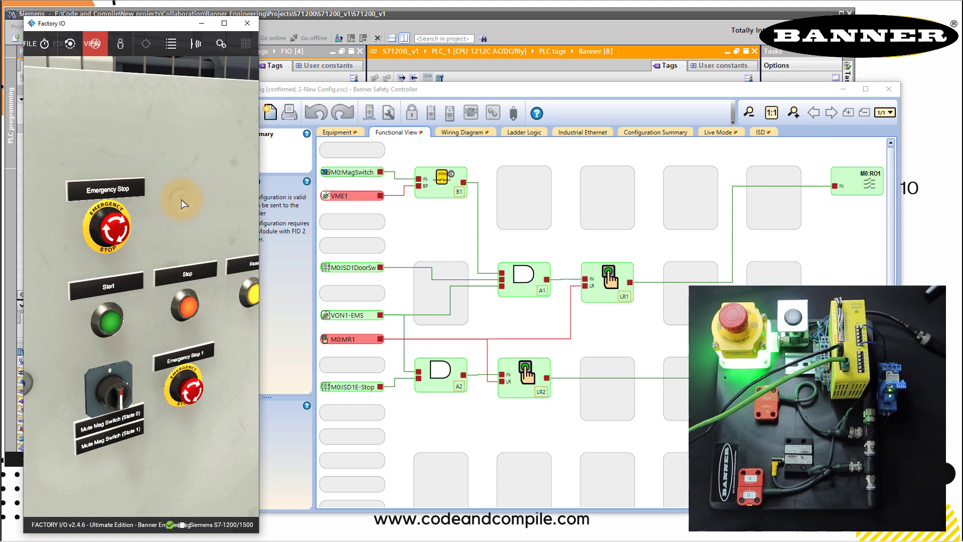
Set the Mute Mag Switch to state 1 again so VME1 bypasses the open MagSwitch
scroll(182, 200, down, 8)
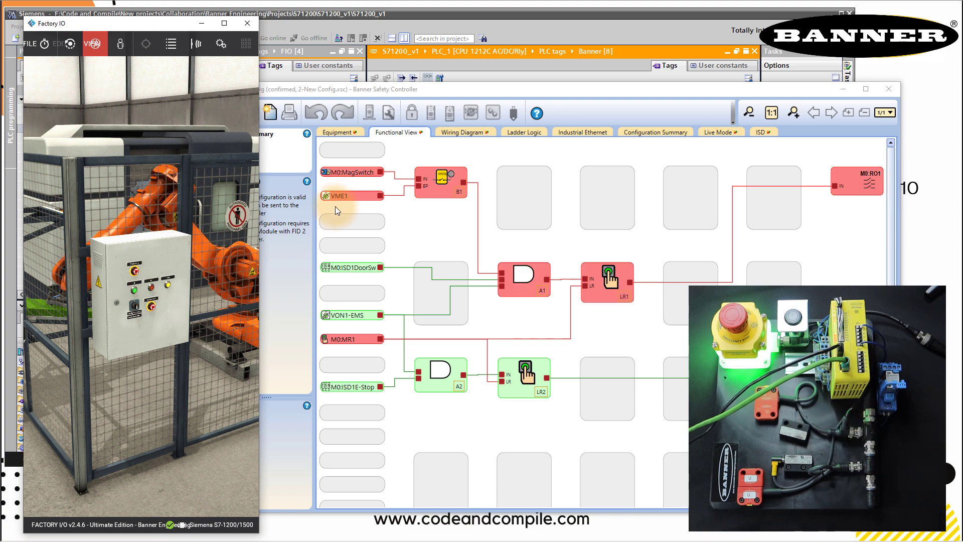
scroll(137, 324, up, 5)
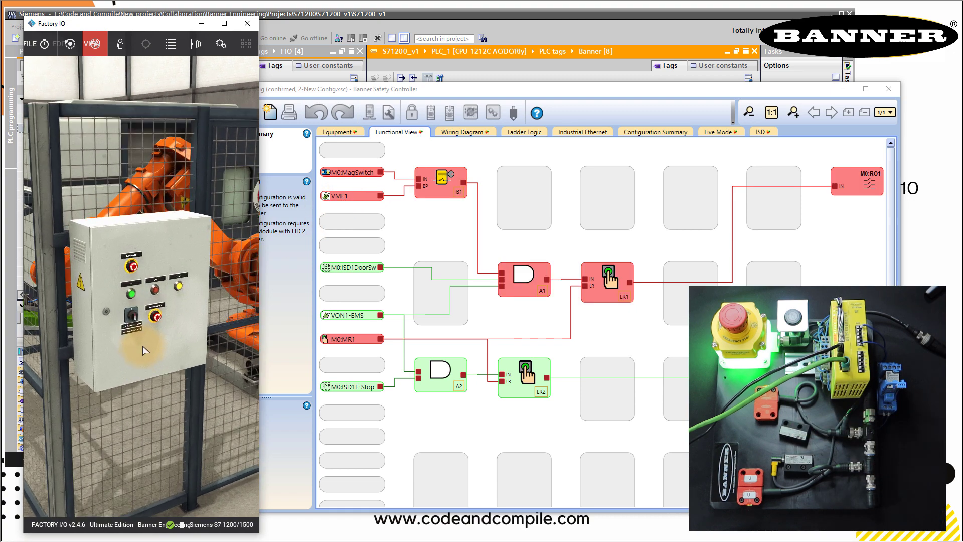
click(130, 350)
scroll(130, 349, down, 5)
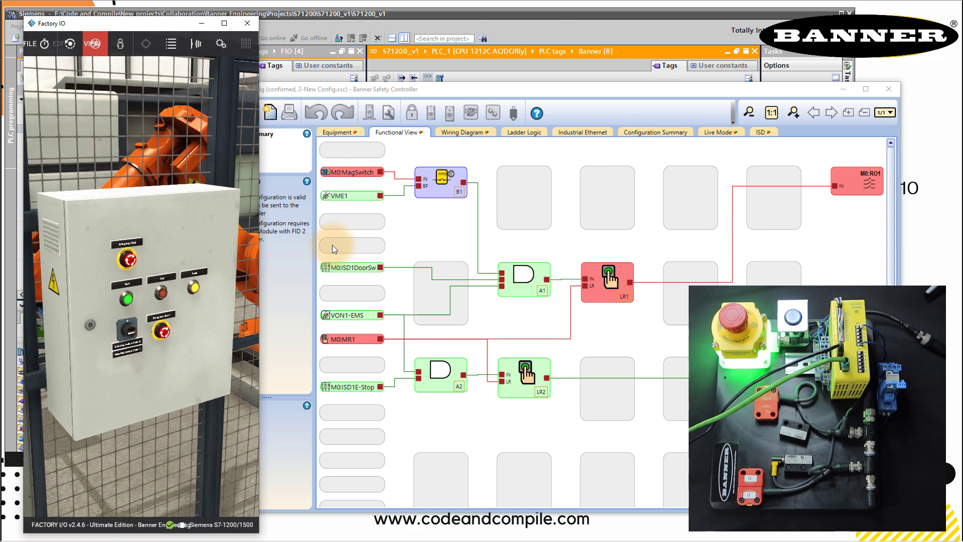